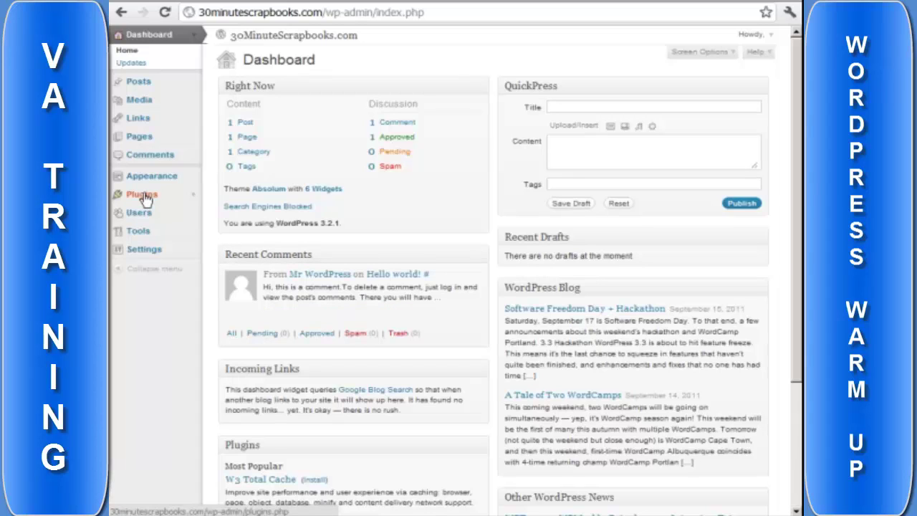
Search the directory of new plugins for the term "headspace 2".
left_click(142, 197)
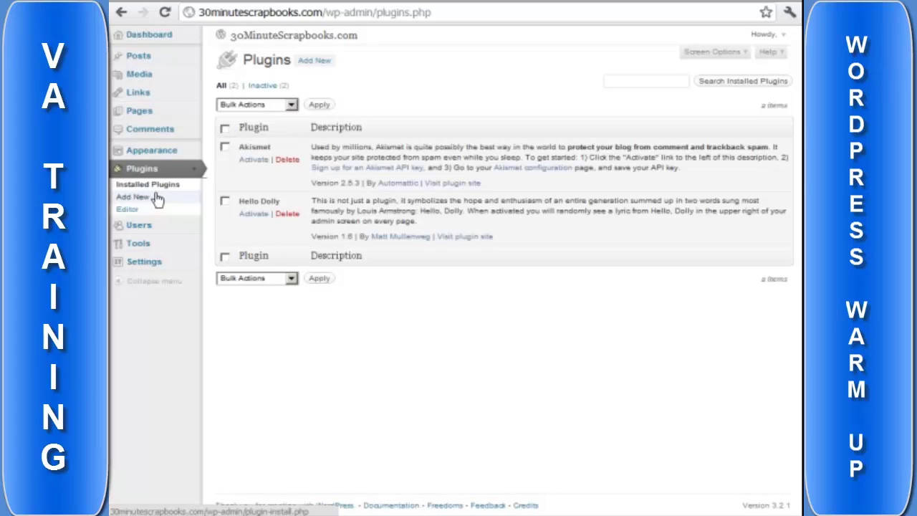
left_click(139, 201)
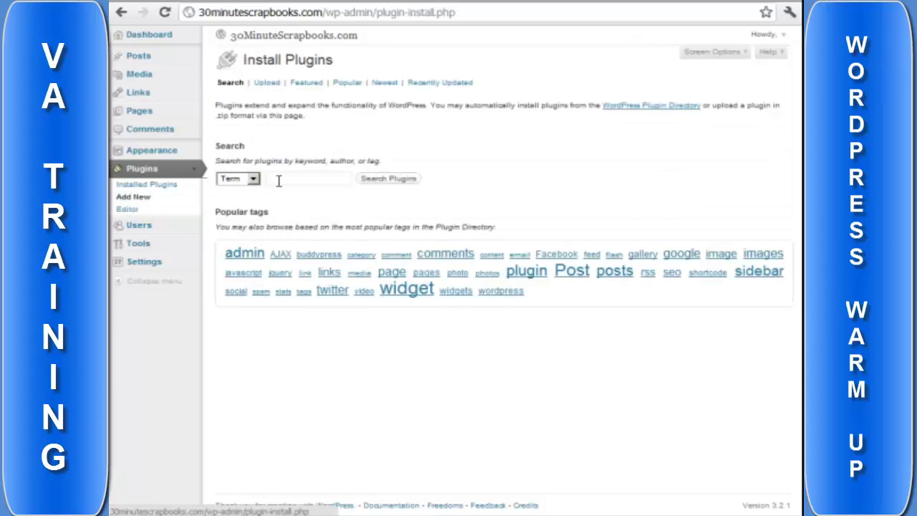
left_click(277, 180)
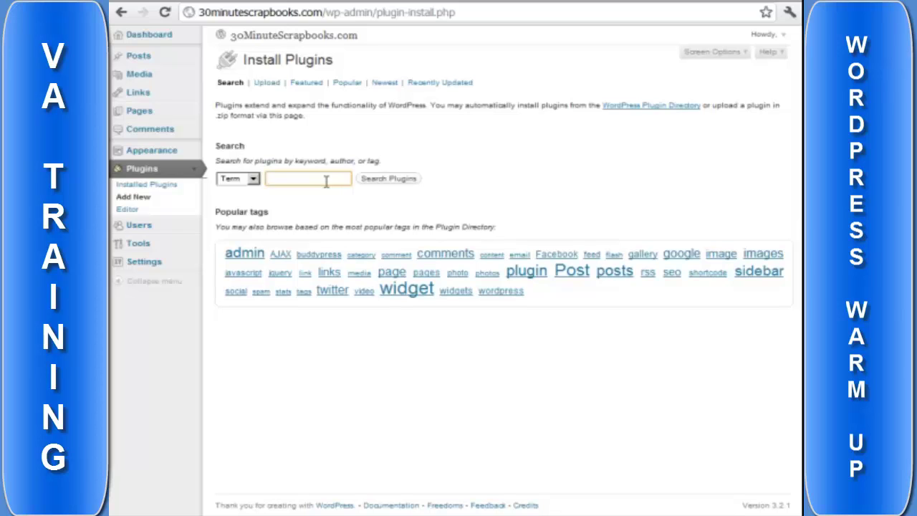
type("heads")
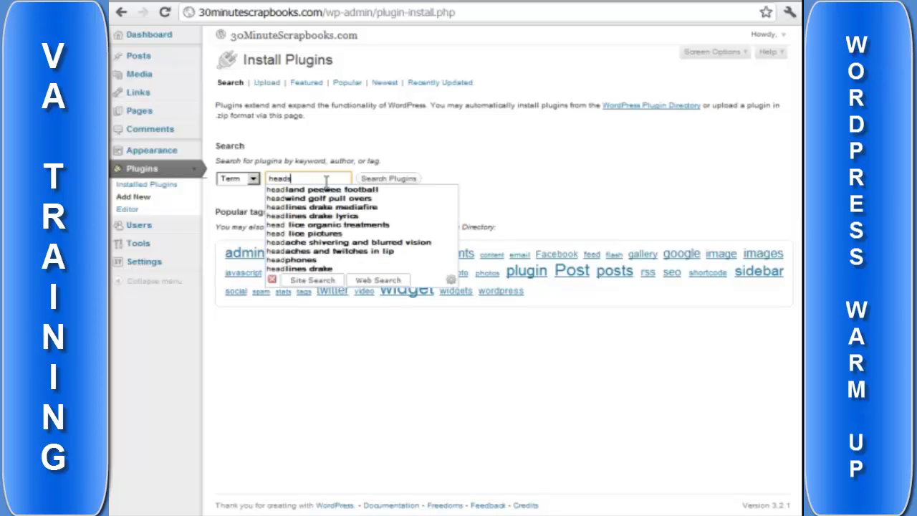
type("pace 2")
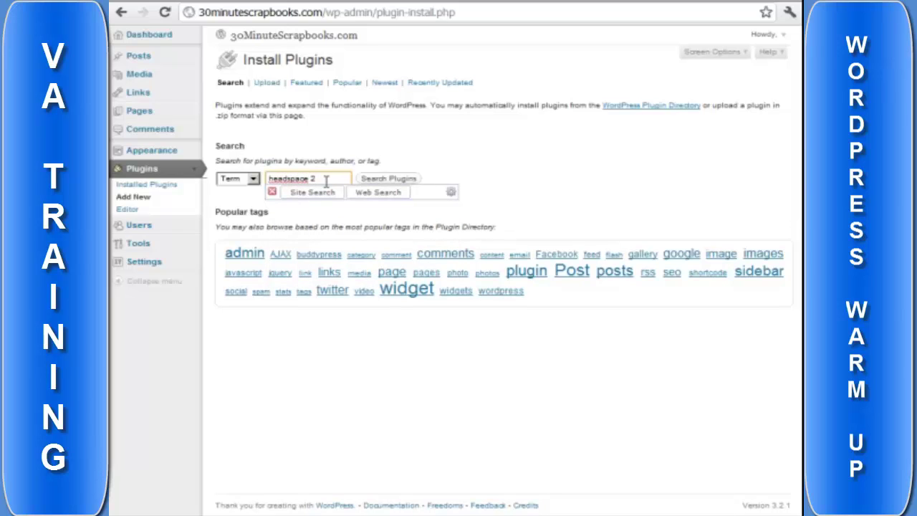
left_click(397, 179)
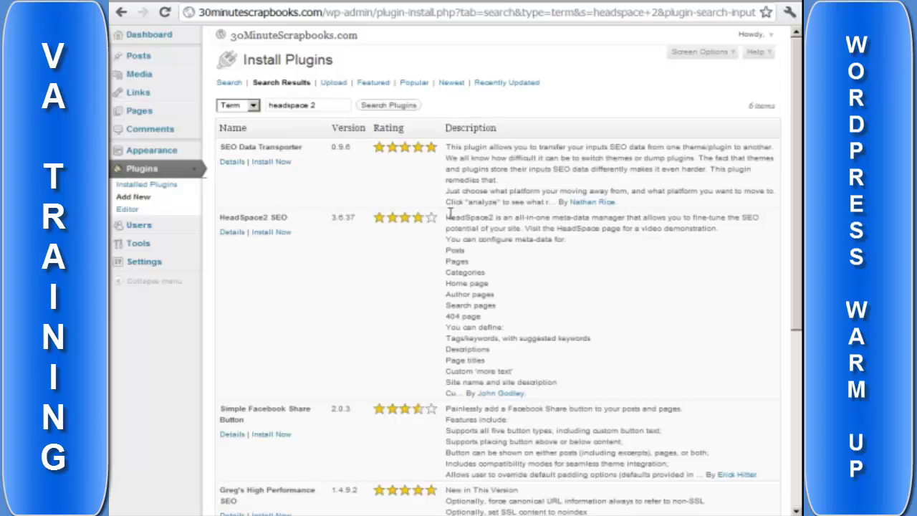
Start installing the HeadSpace2 SEO plugin from the search results and confirm the installation.
key("ctrl+plus")
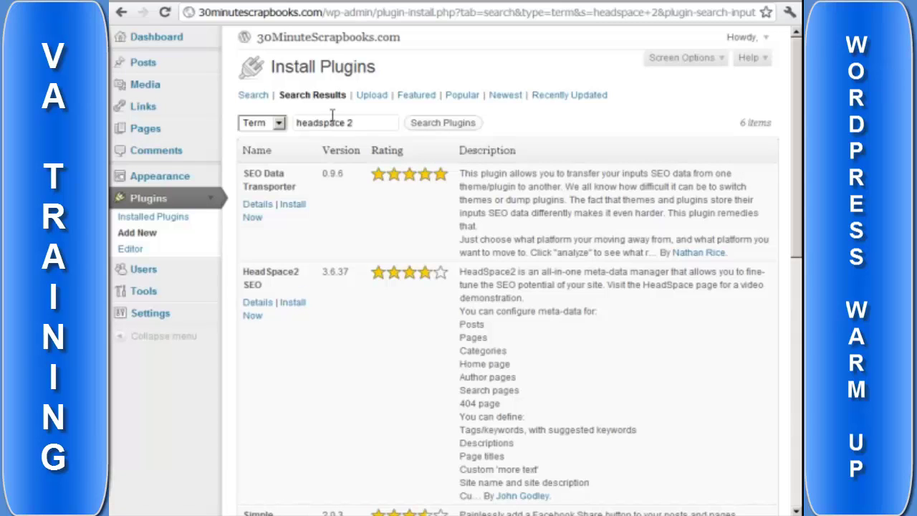
scroll(339, 270, "down", 1)
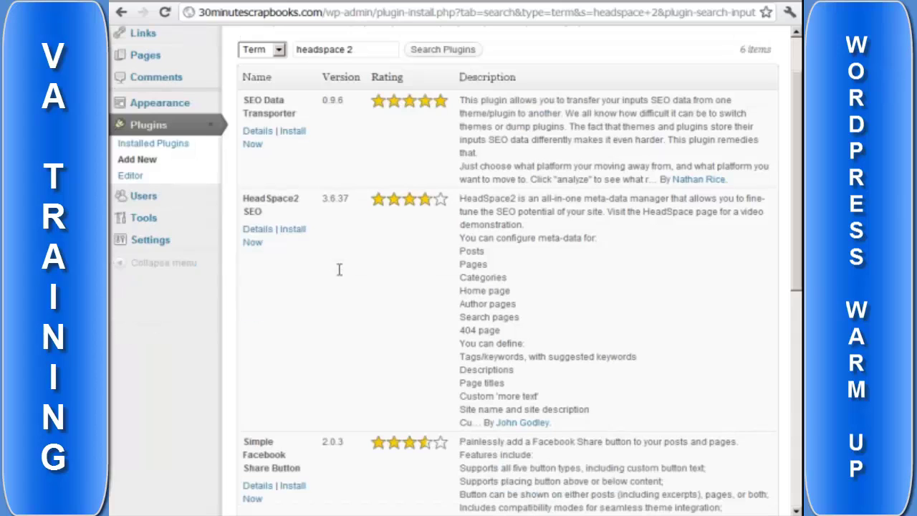
left_click(293, 229)
left_click(584, 313)
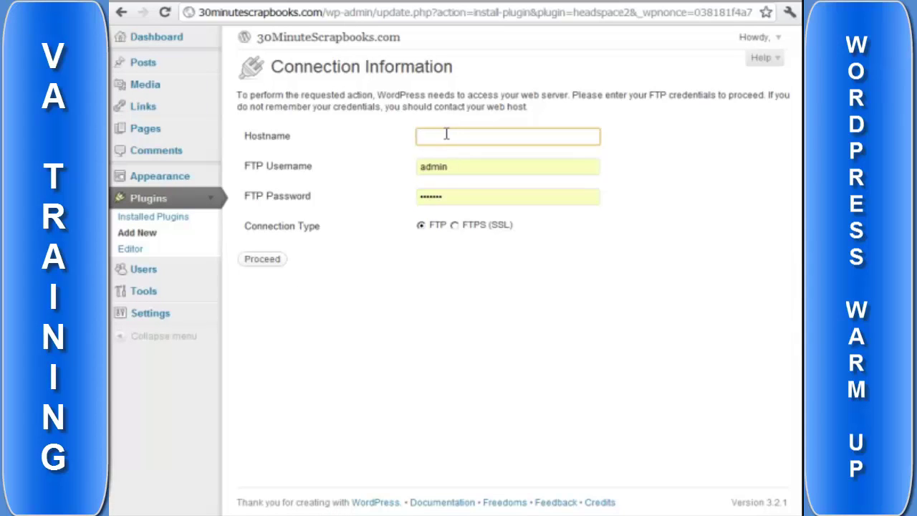
Fill in the FTP connection with hostname localhost, the FTP username and the FTP password, and proceed with the installation.
type("localhost")
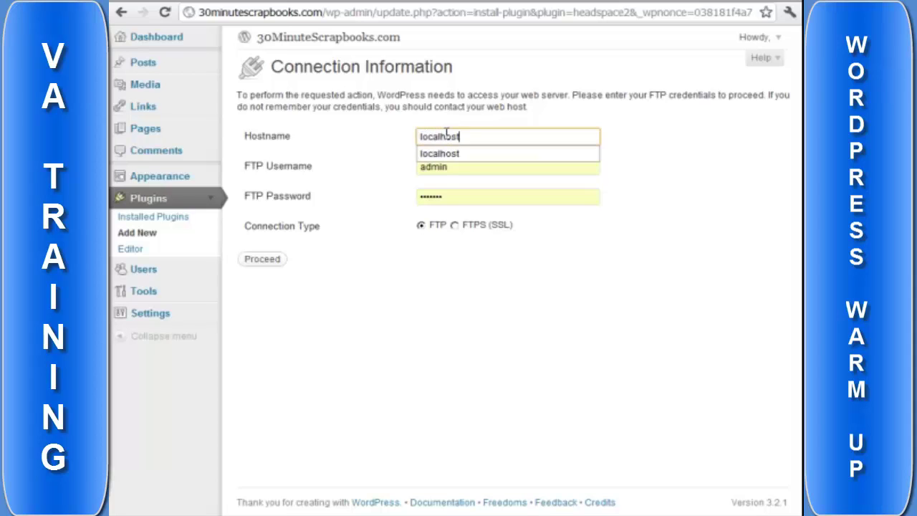
key("Tab")
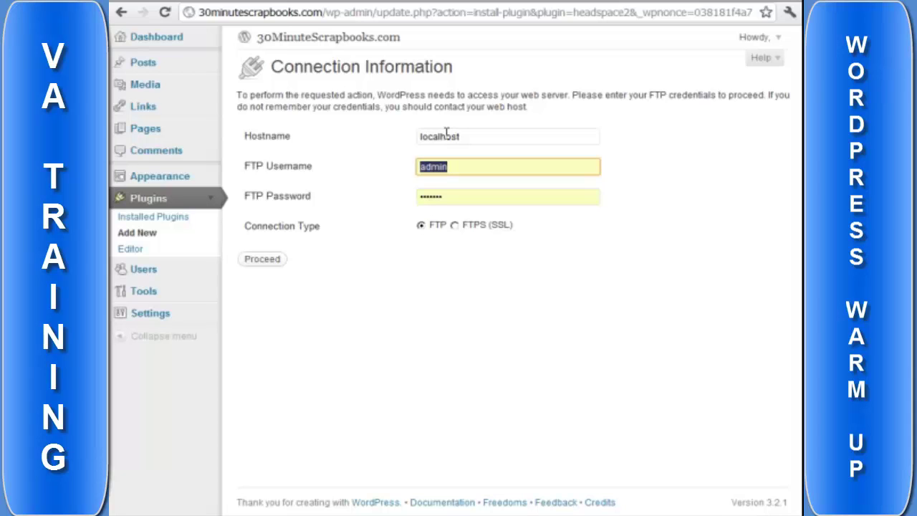
type("minscrap")
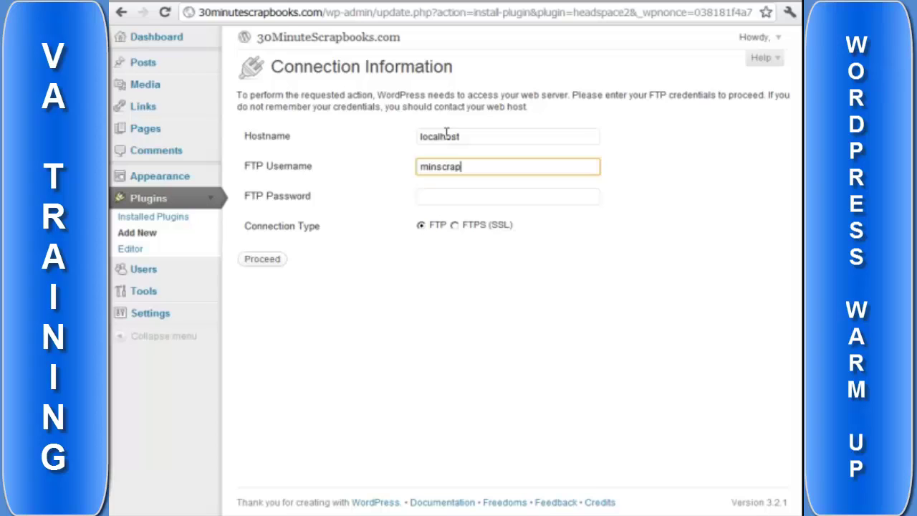
key("Tab")
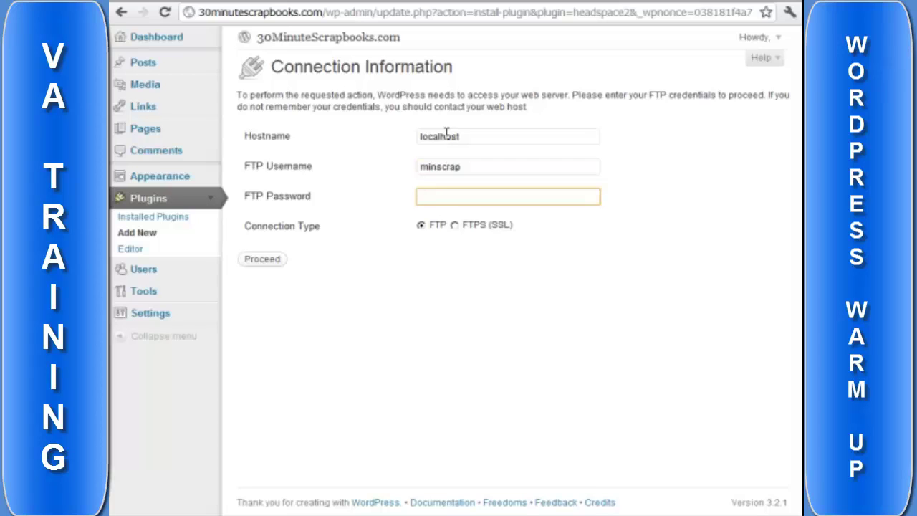
type("•••••••••")
left_click(263, 264)
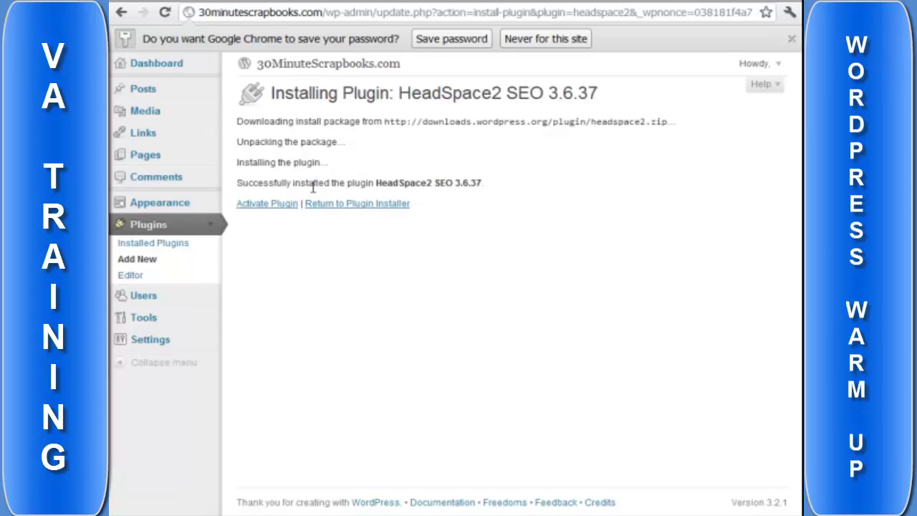
Save the FTP password in the browser and activate the installed HeadSpace2 SEO plugin.
left_click(456, 42)
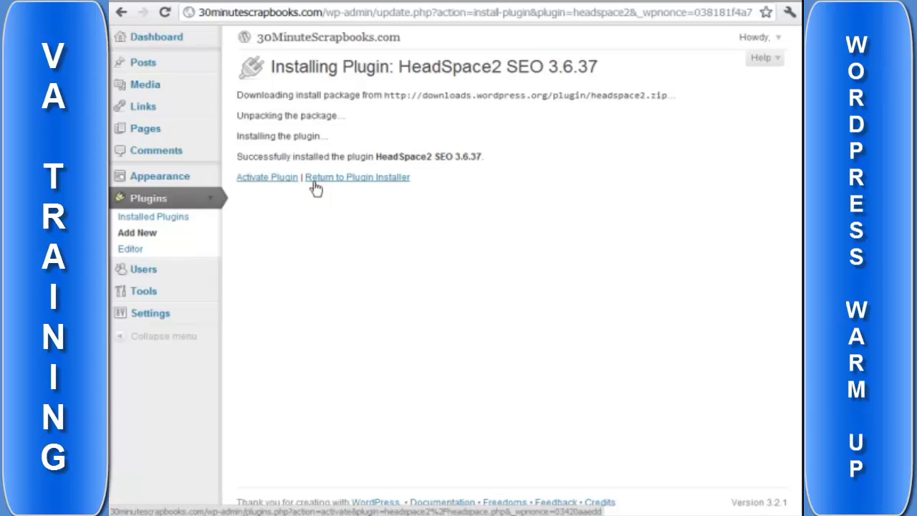
left_click(437, 178)
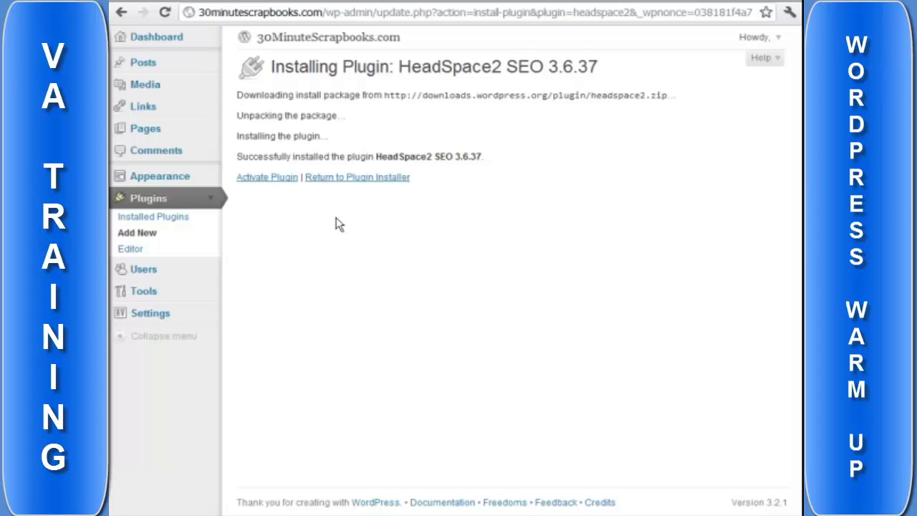
left_click(272, 185)
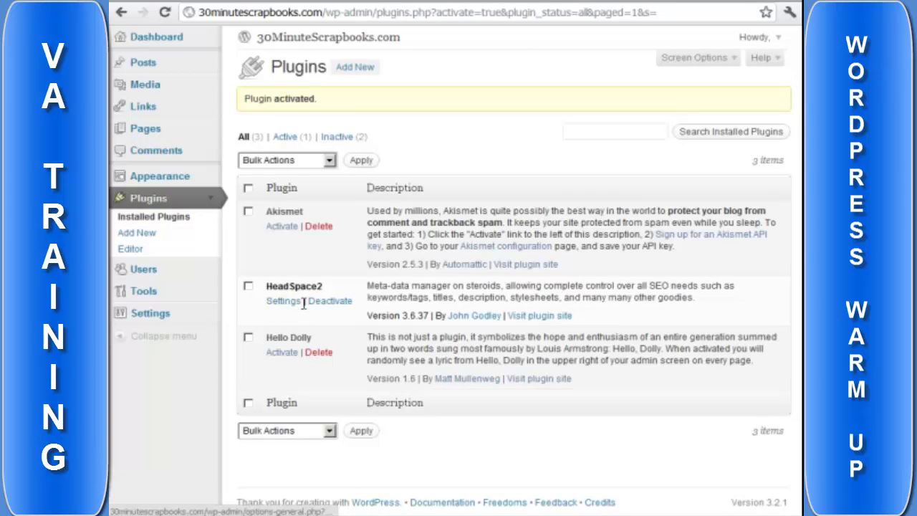
Search the directory of new plugins for the term "google analytics".
left_click(139, 233)
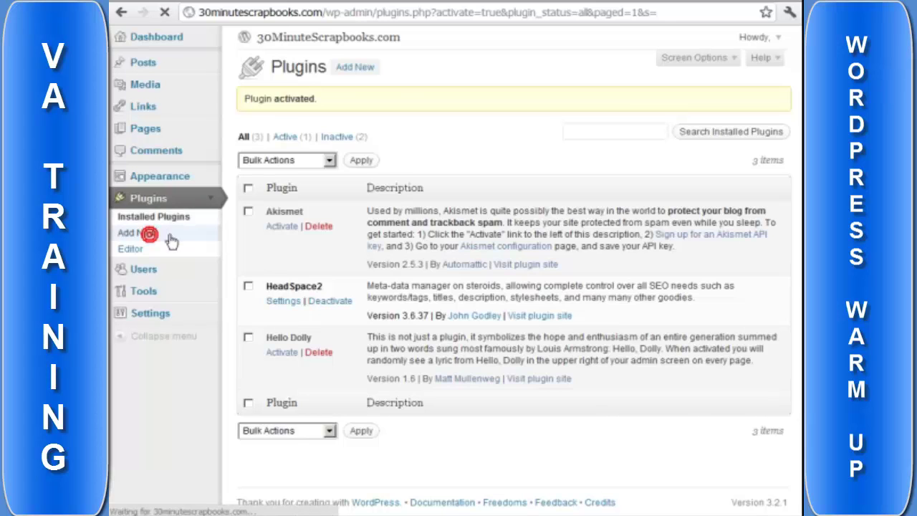
left_click(341, 212)
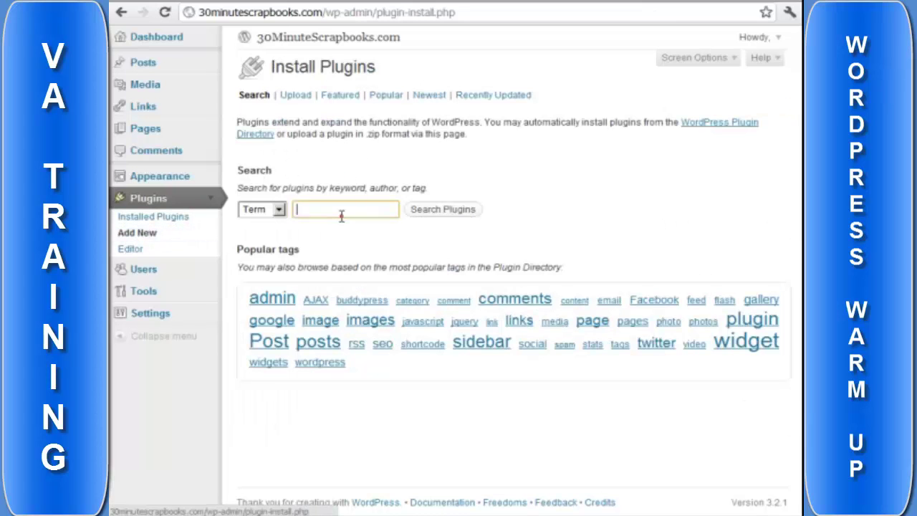
type("google ")
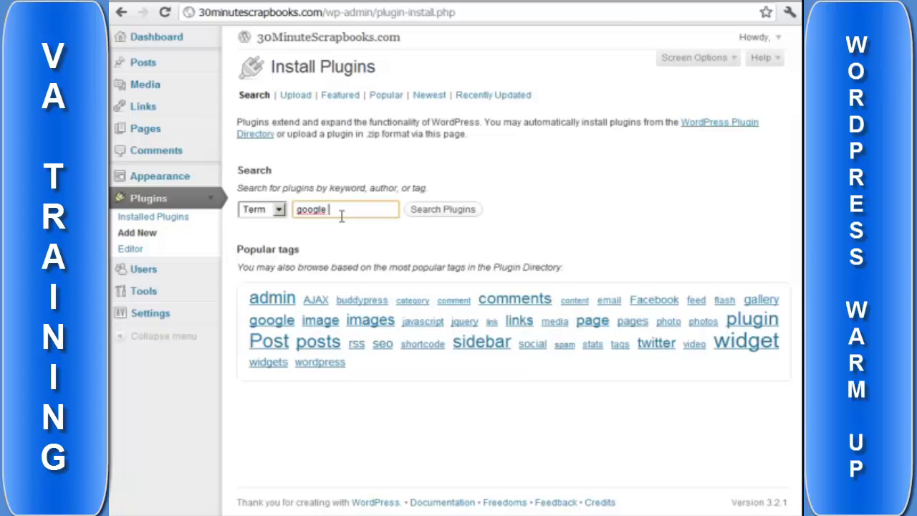
type("analytics")
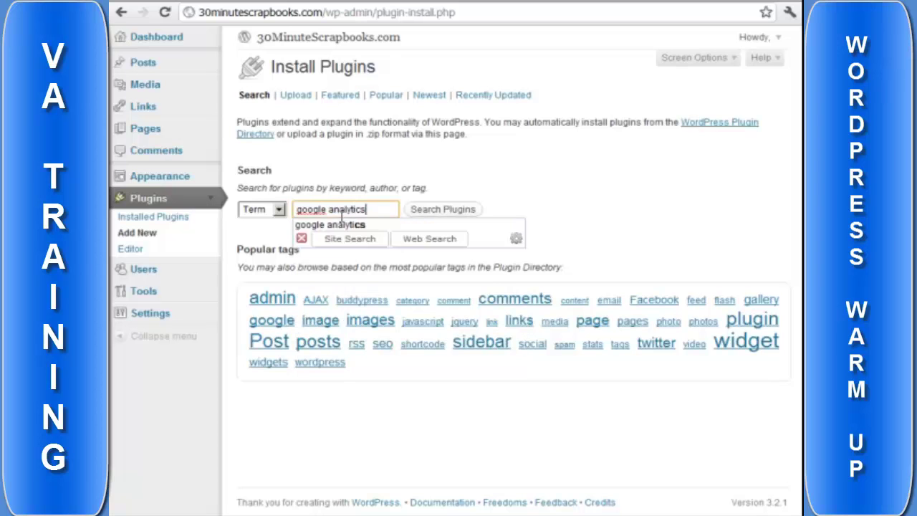
key("Return")
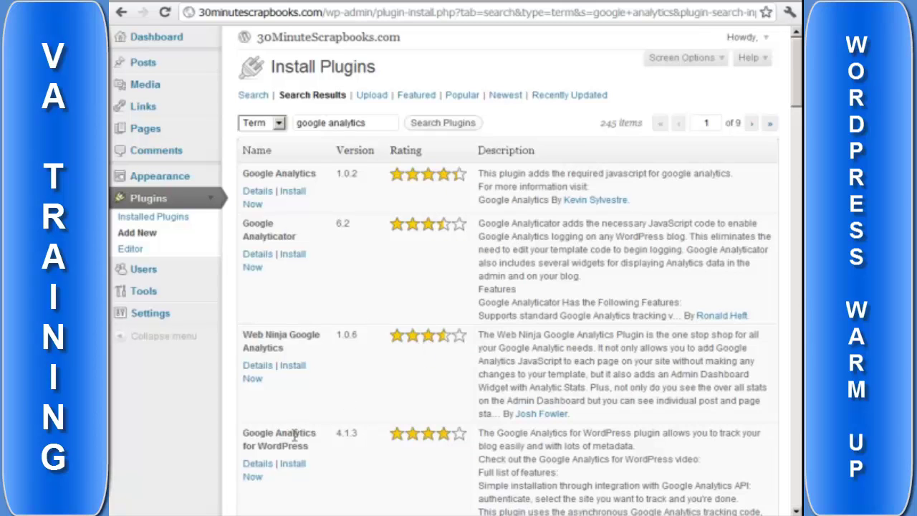
Install the Google Analytics for WordPress plugin using the prefilled FTP connection details, and activate it.
scroll(293, 434, "down", 2)
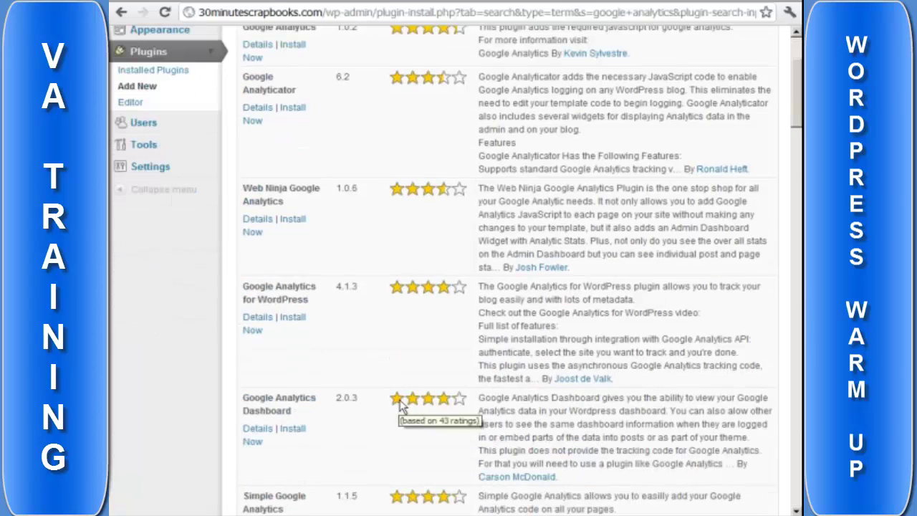
left_click(291, 320)
left_click(594, 311)
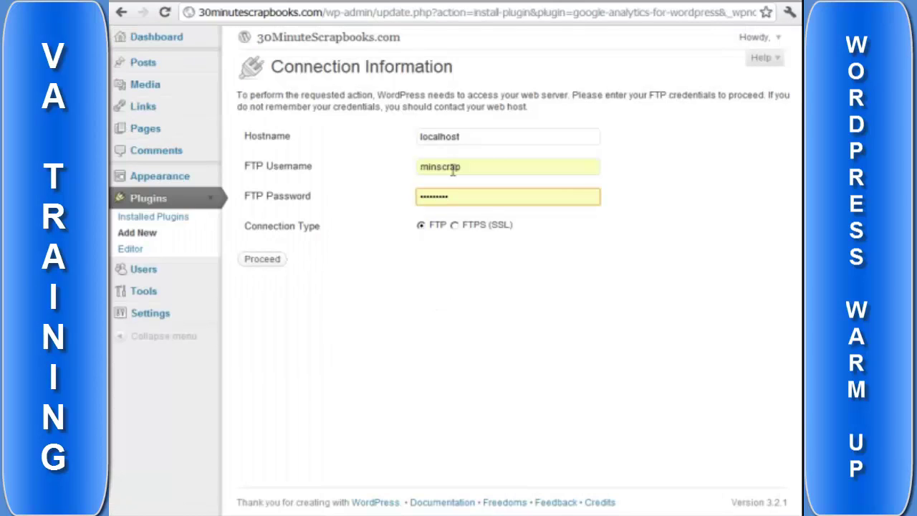
left_click(258, 261)
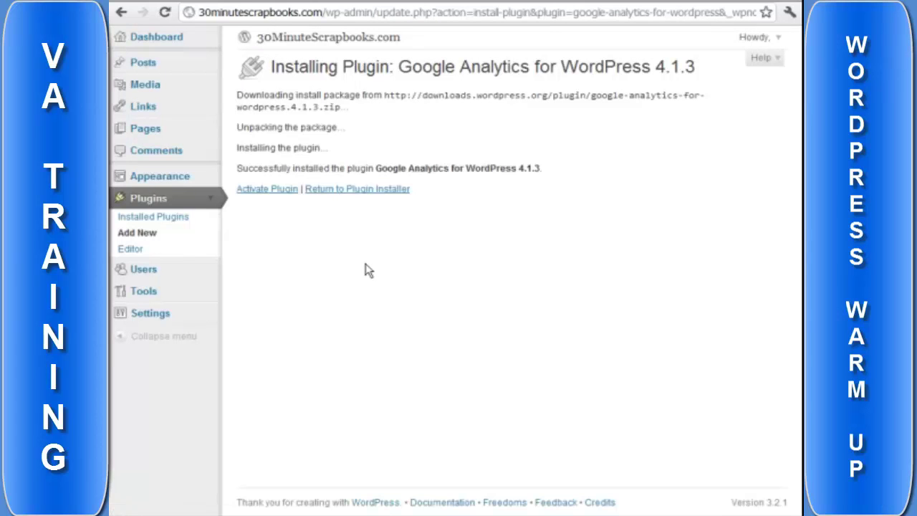
left_click(265, 189)
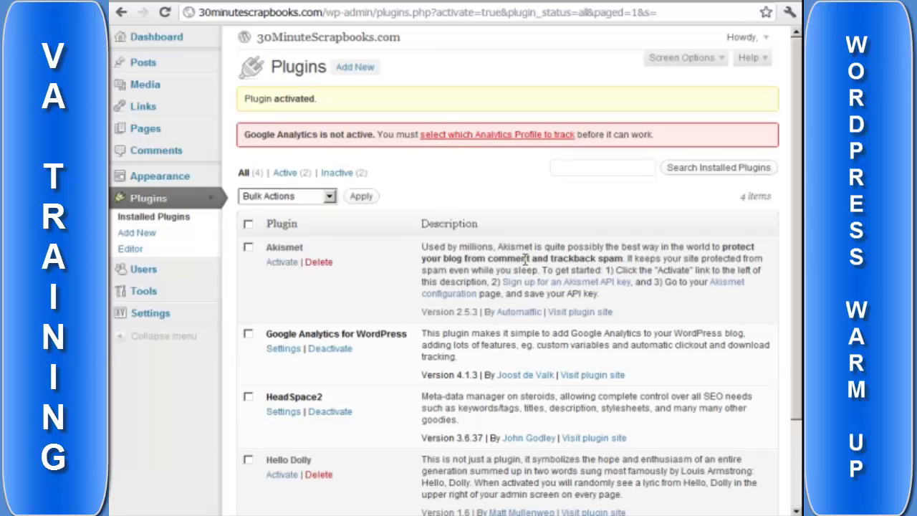
Open the Analytics profile selection and look through the Google Analytics for WordPress configuration page.
scroll(483, 268, "down", 1)
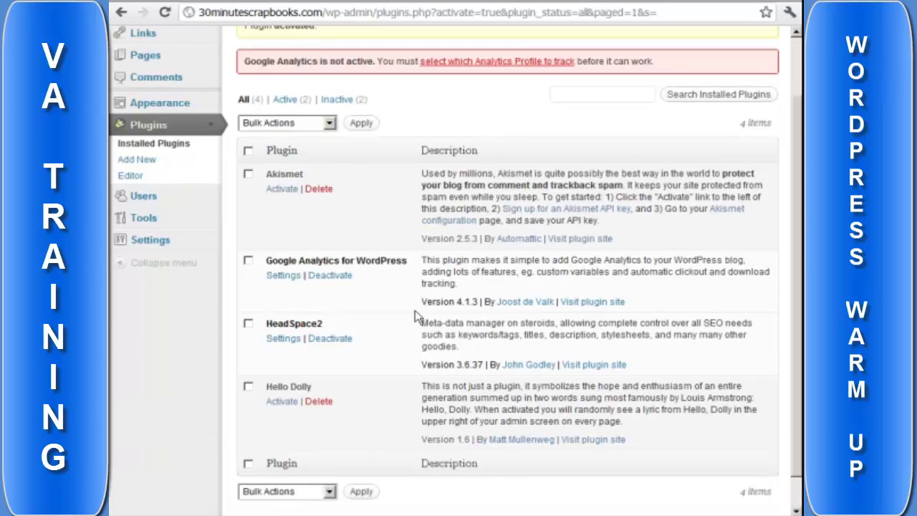
scroll(416, 313, "up", 2)
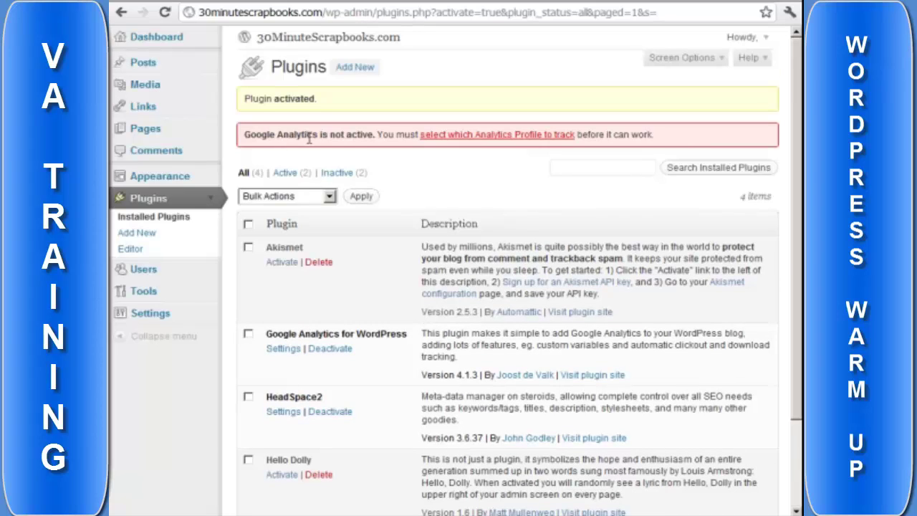
left_click(462, 141)
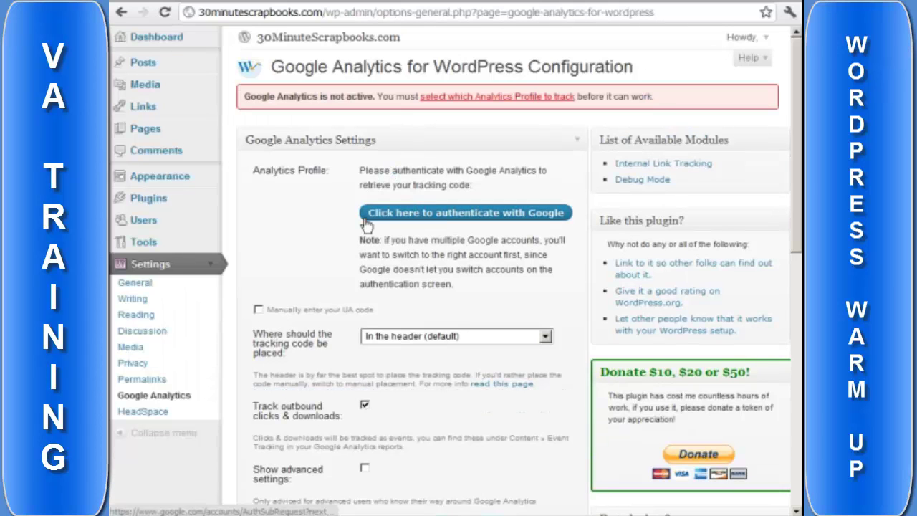
scroll(354, 265, "down", 6)
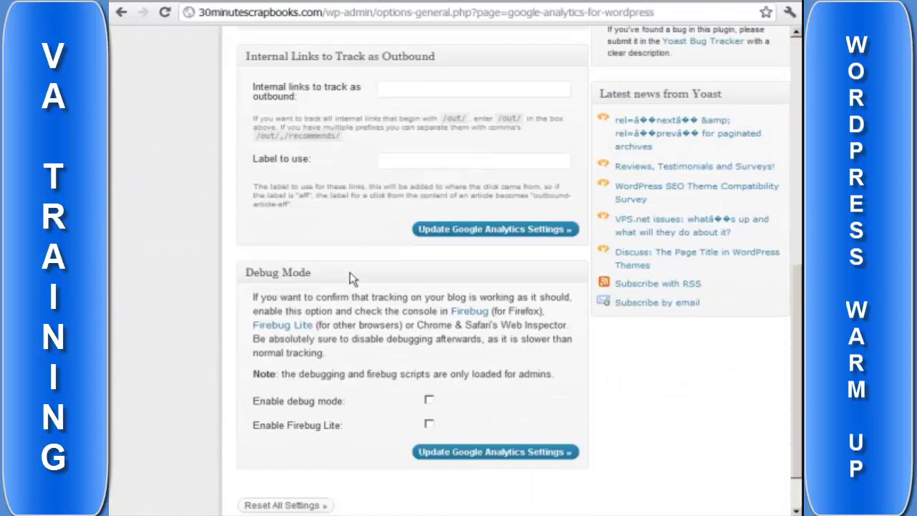
scroll(350, 278, "up", 1)
scroll(350, 278, "up", 5)
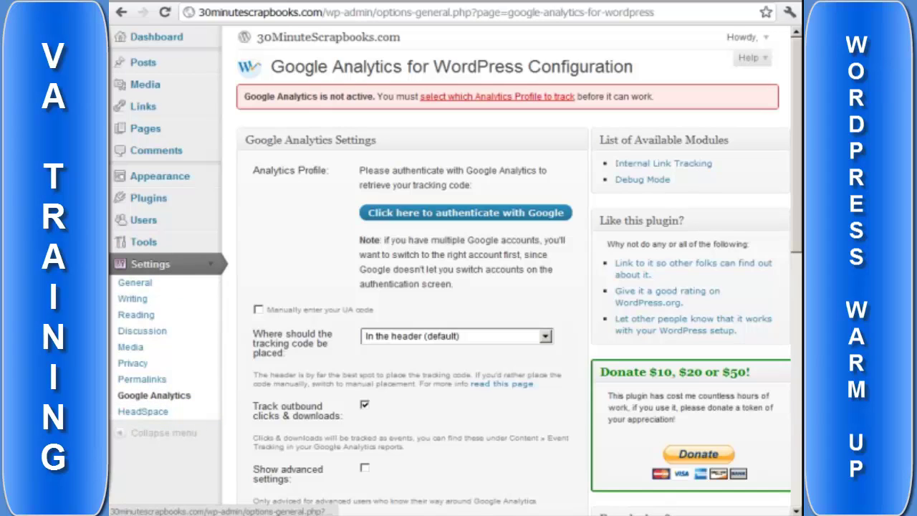
Look through the HeadSpace page settings and return to the list of installed plugins.
left_click(143, 413)
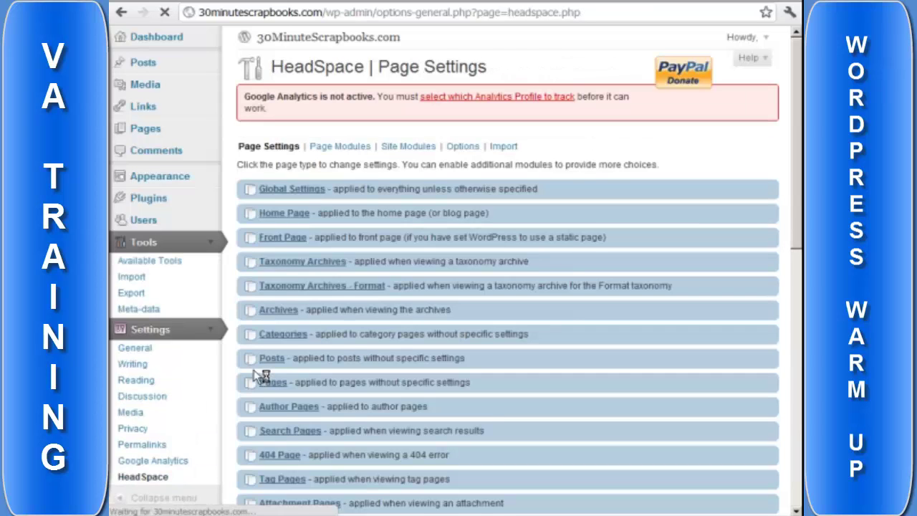
scroll(272, 361, "down", 4)
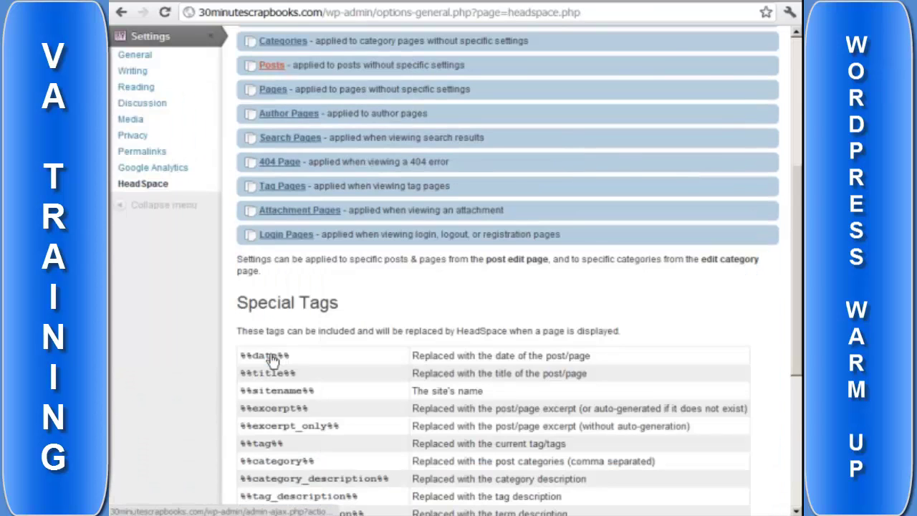
scroll(272, 360, "up", 4)
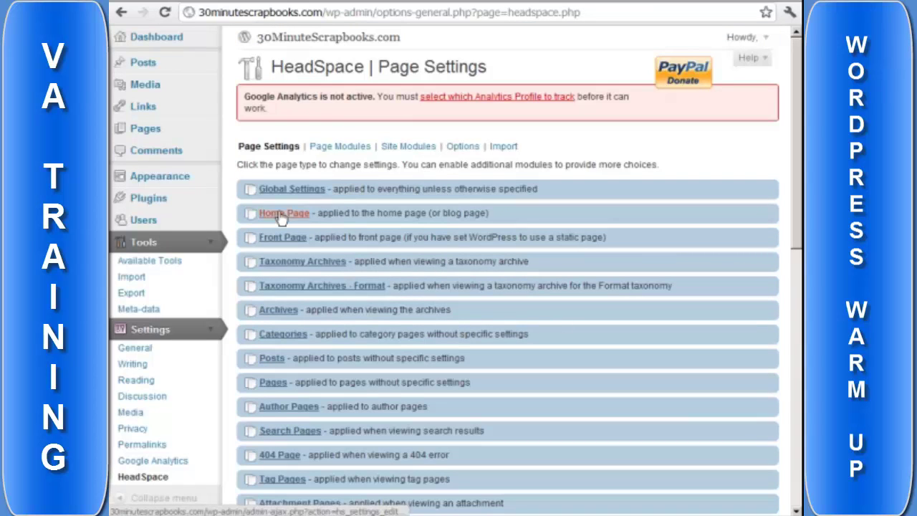
left_click(149, 198)
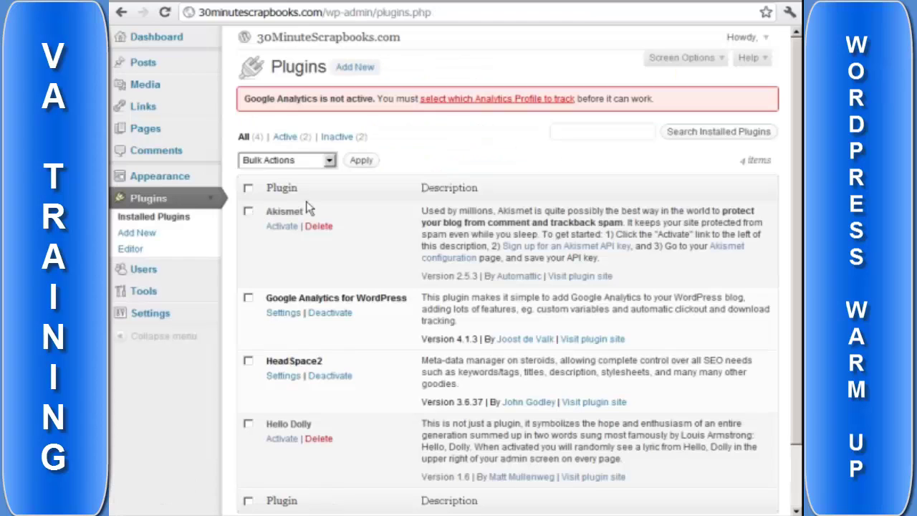